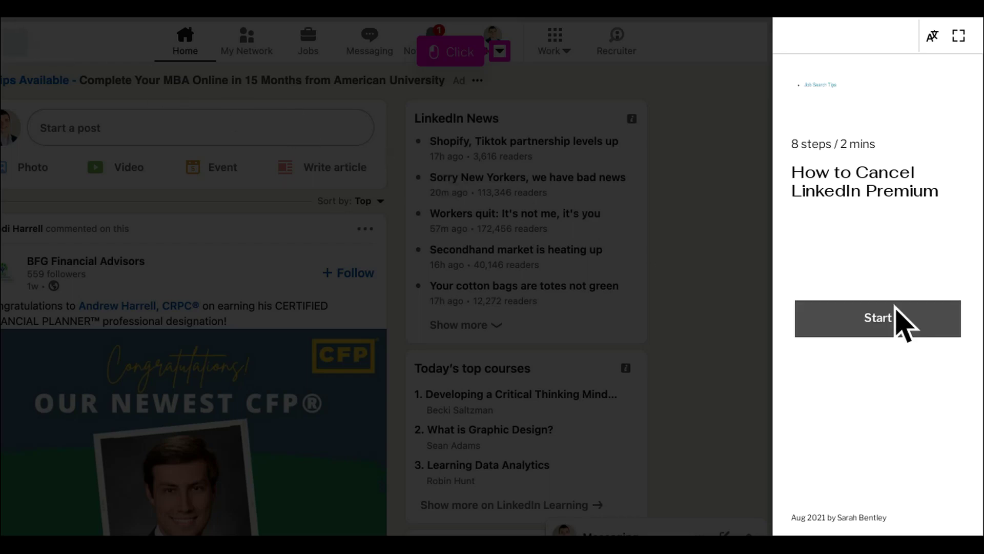
- Open the Me account menu from the top navigation bar
click(896, 307)
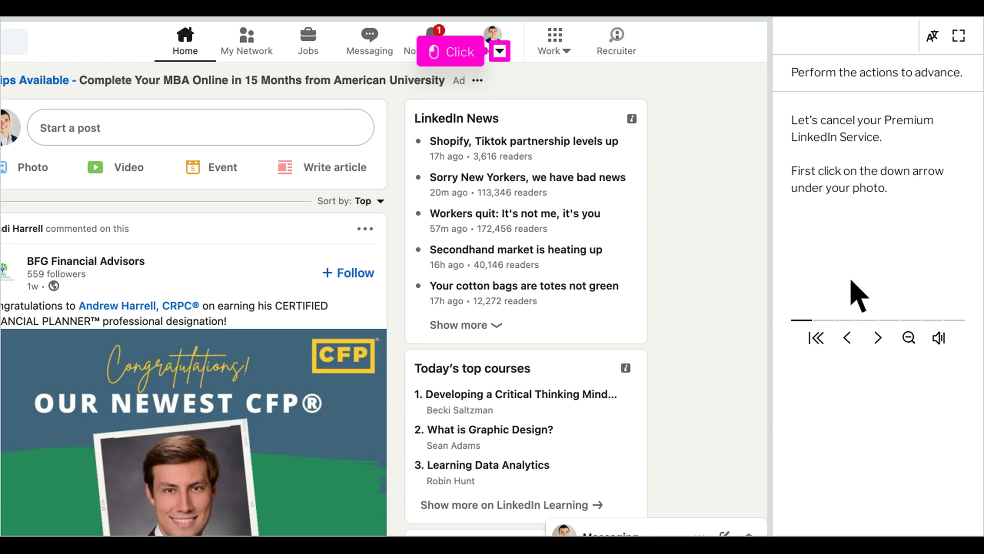
click(500, 52)
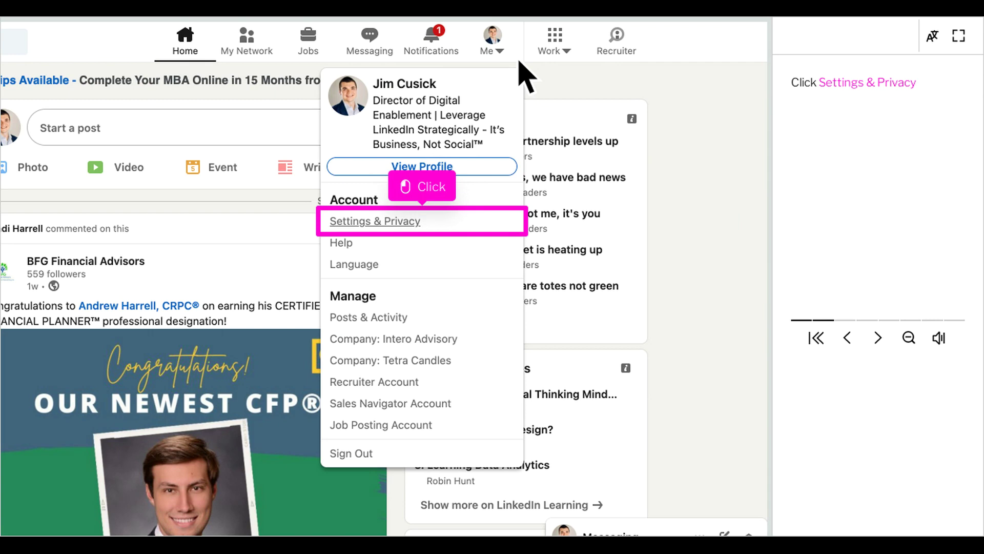
- Go to Settings & Privacy from the Me menu
click(442, 229)
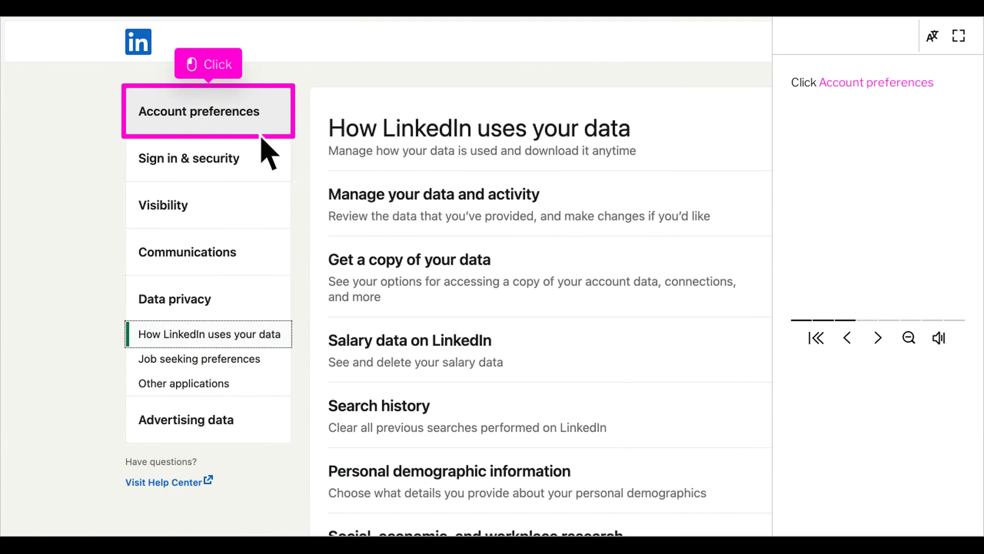
- Reach Subscriptions & payments under Account preferences
click(231, 131)
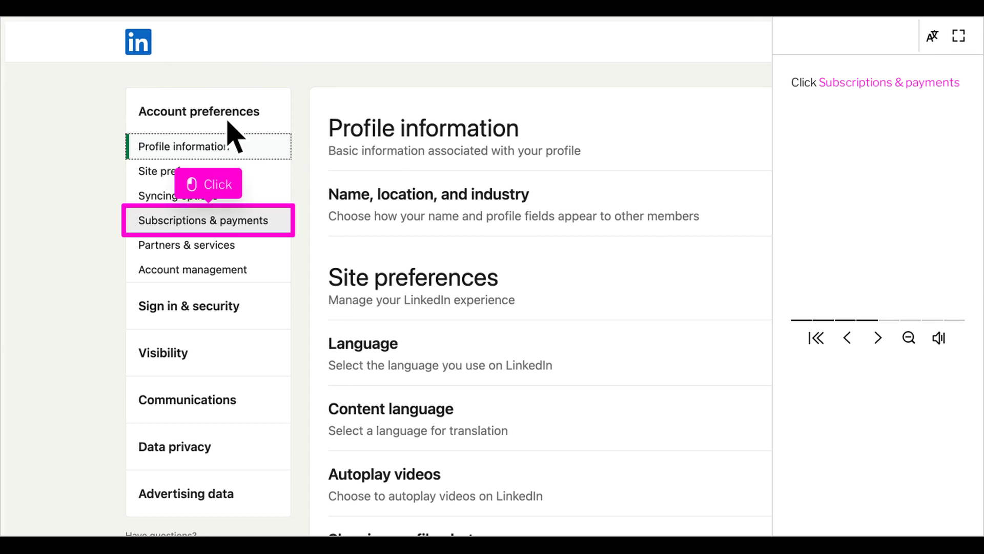
click(228, 229)
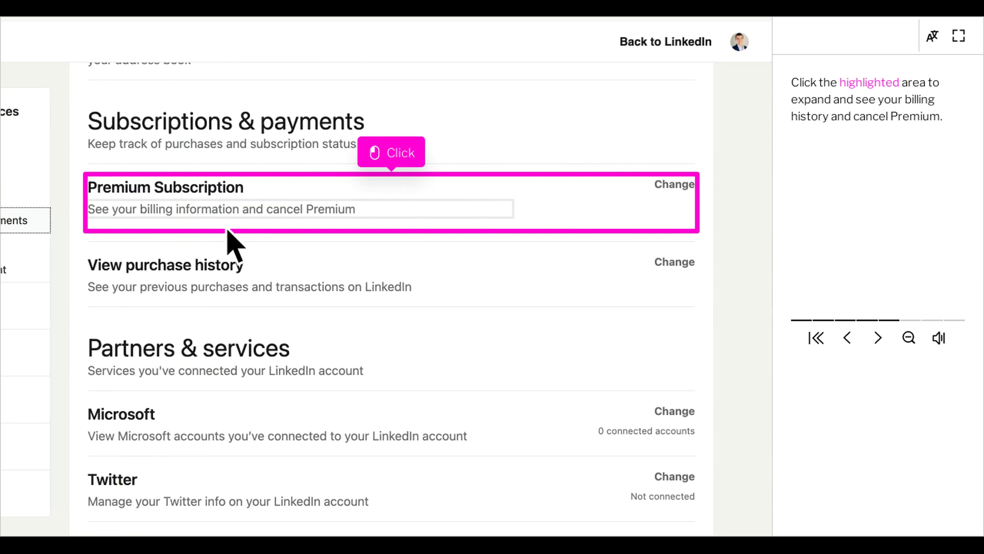
- Expand the Premium Subscription entry to show Sales Navigator Professional billing
click(412, 225)
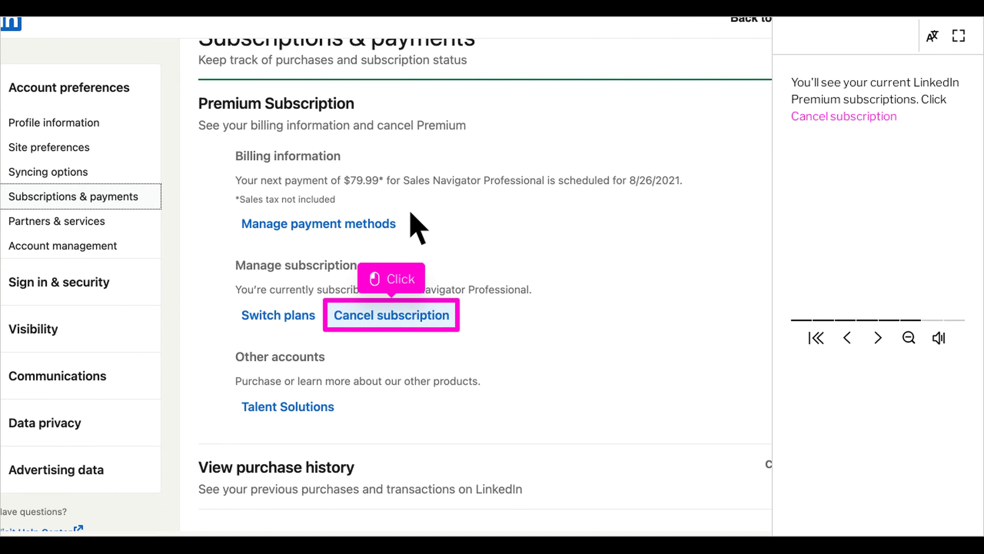
- Start cancelling the Sales Navigator subscription from Manage subscription
click(411, 323)
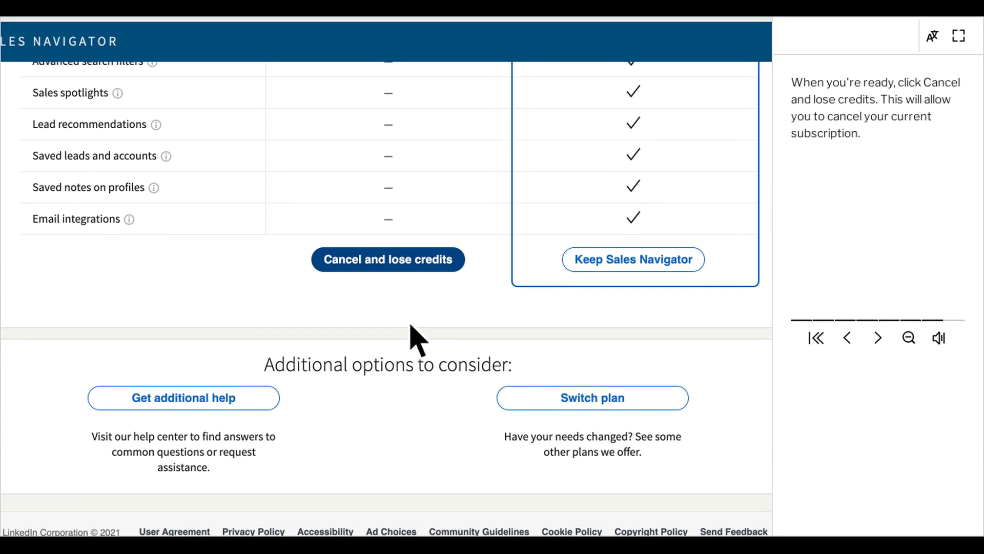